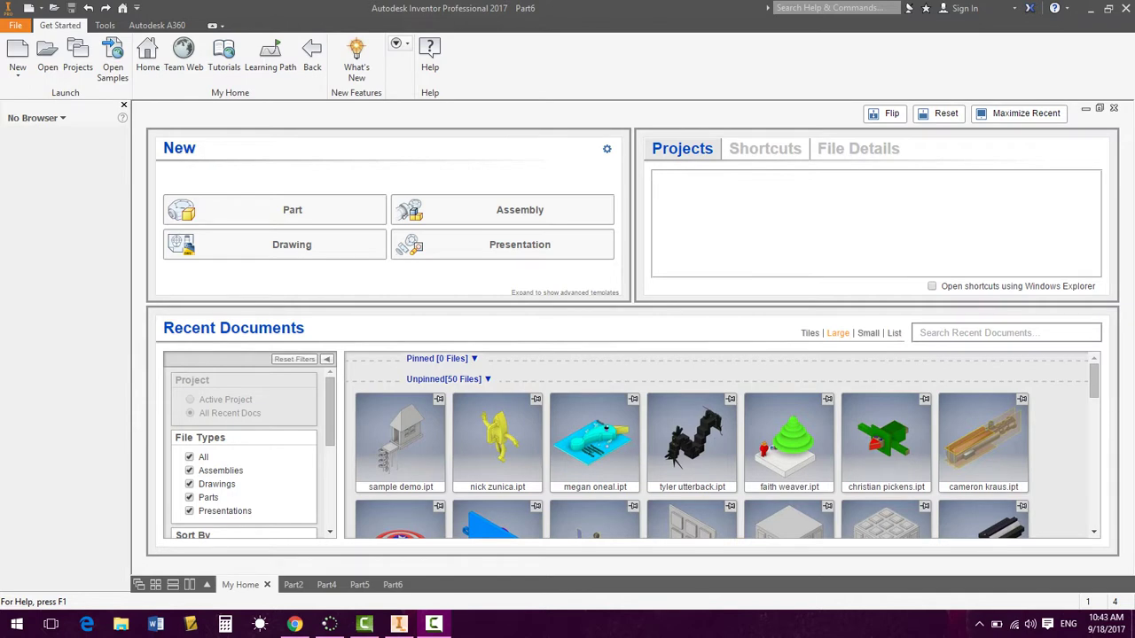
- Create a new part document, Part7, from the Get Started screen
click(283, 211)
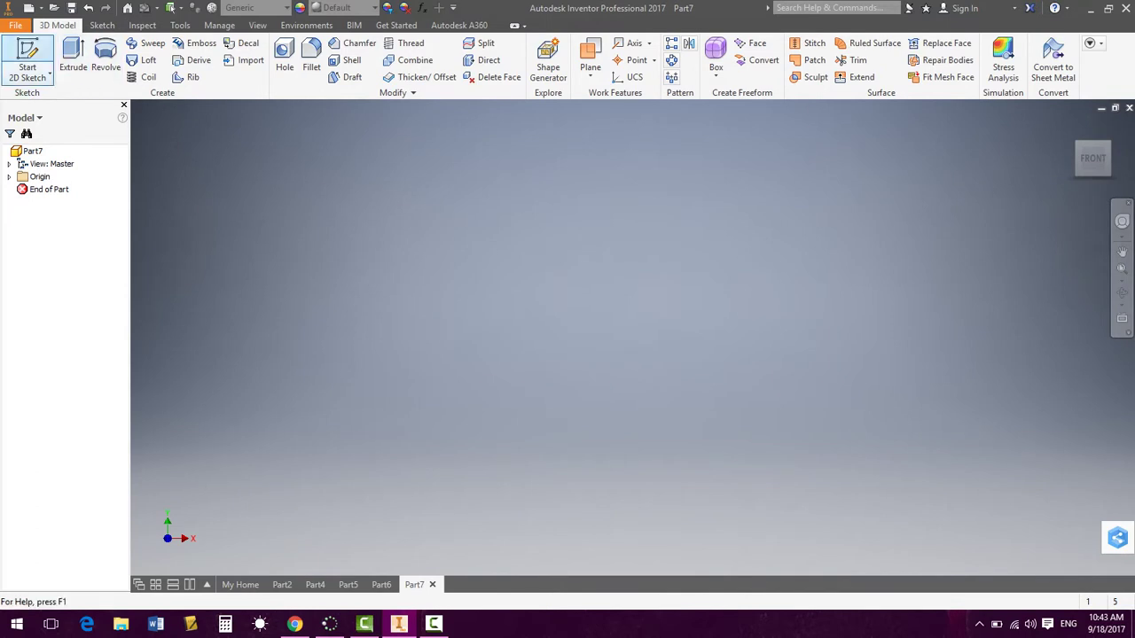
- Sketch a two-point rectangle on the XZ origin plane and finish the sketch
click(27, 58)
click(488, 344)
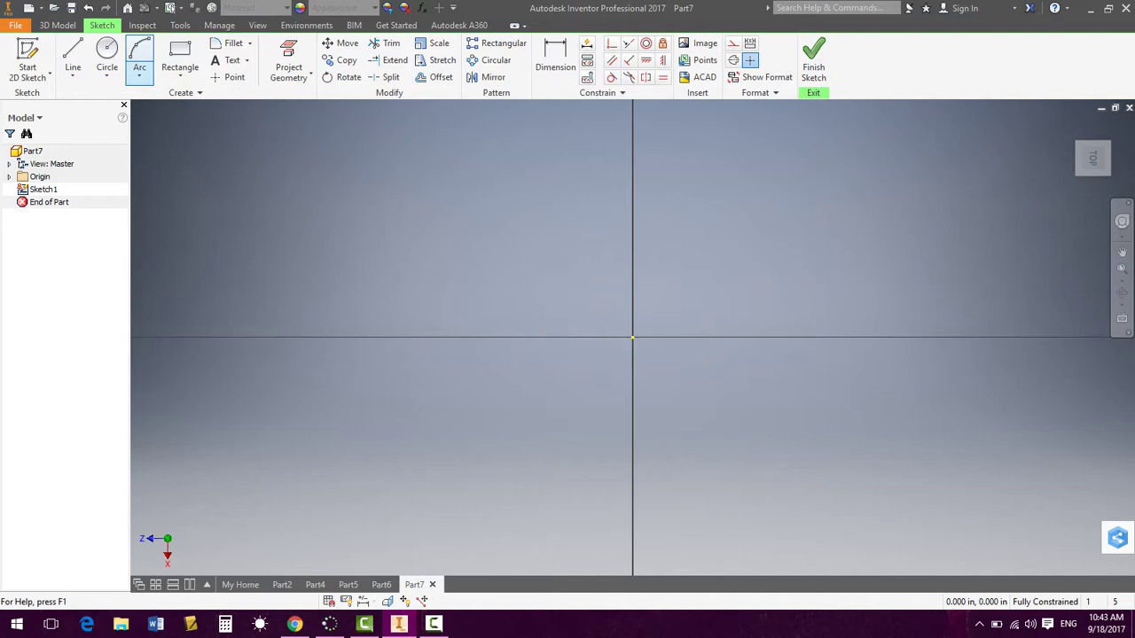
click(180, 62)
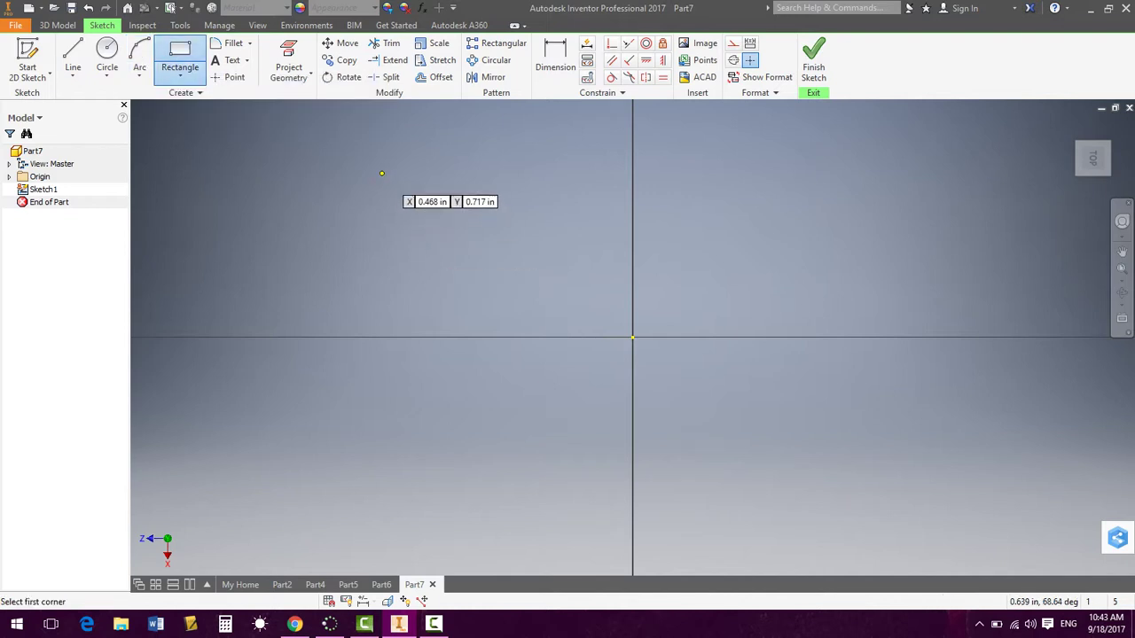
click(382, 172)
click(890, 466)
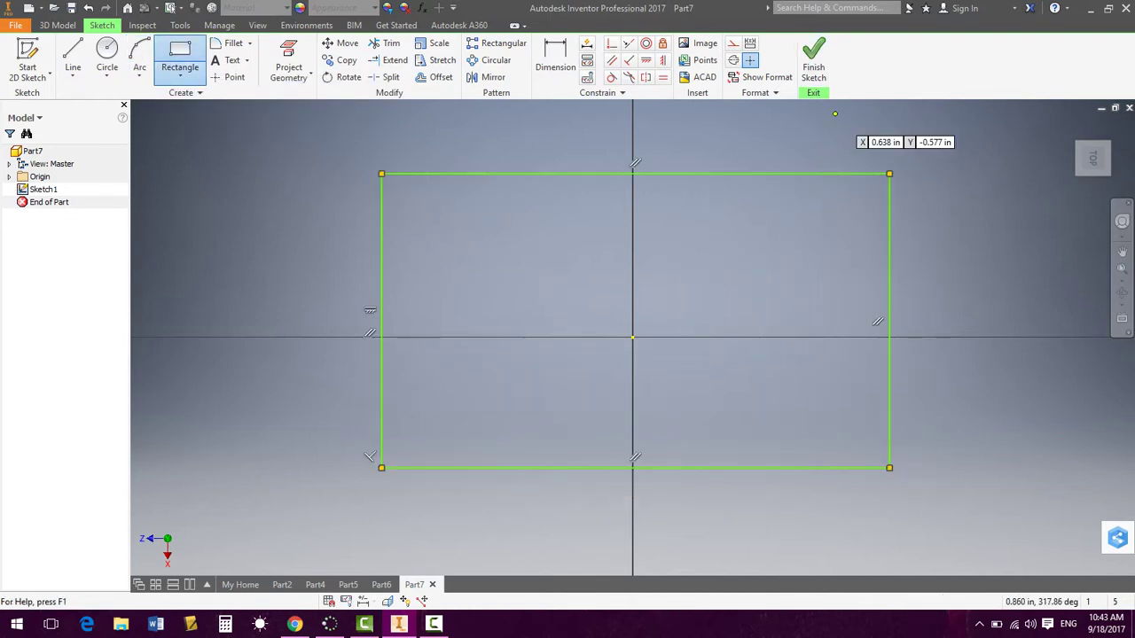
click(813, 62)
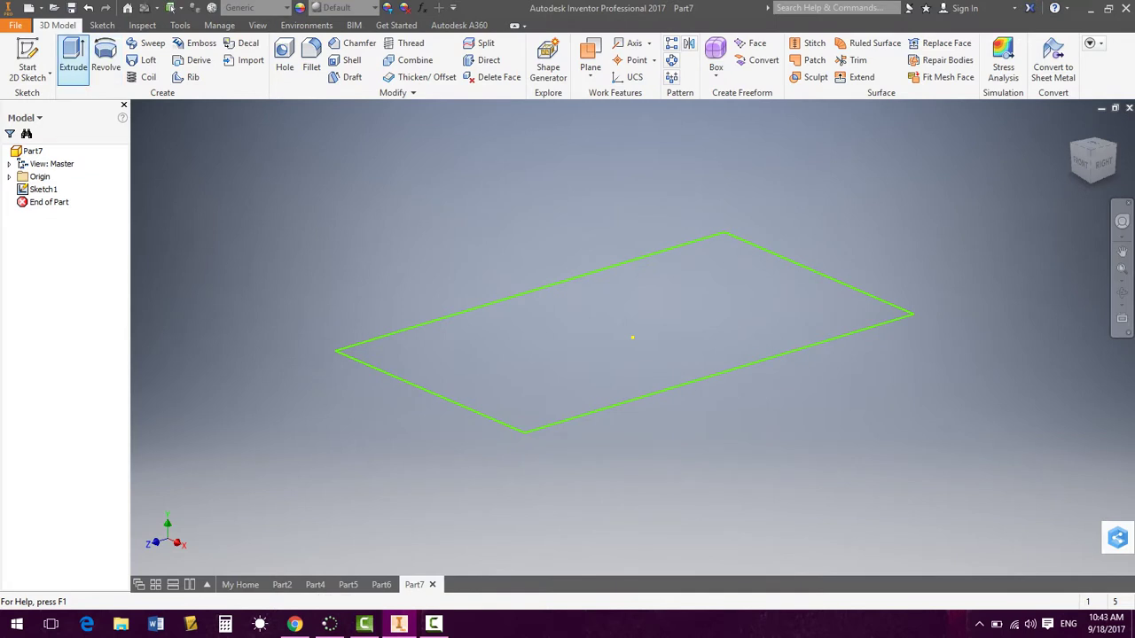
- Extrude the rectangle into a solid block, Extrusion1, and fit it in view
click(85, 57)
click(205, 202)
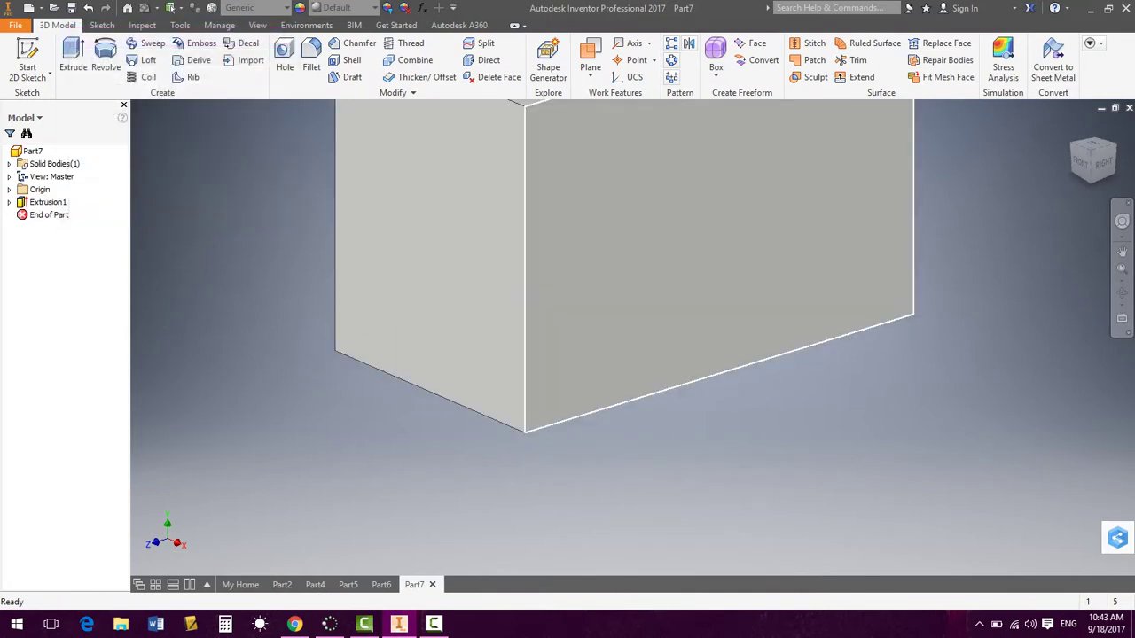
click(1072, 127)
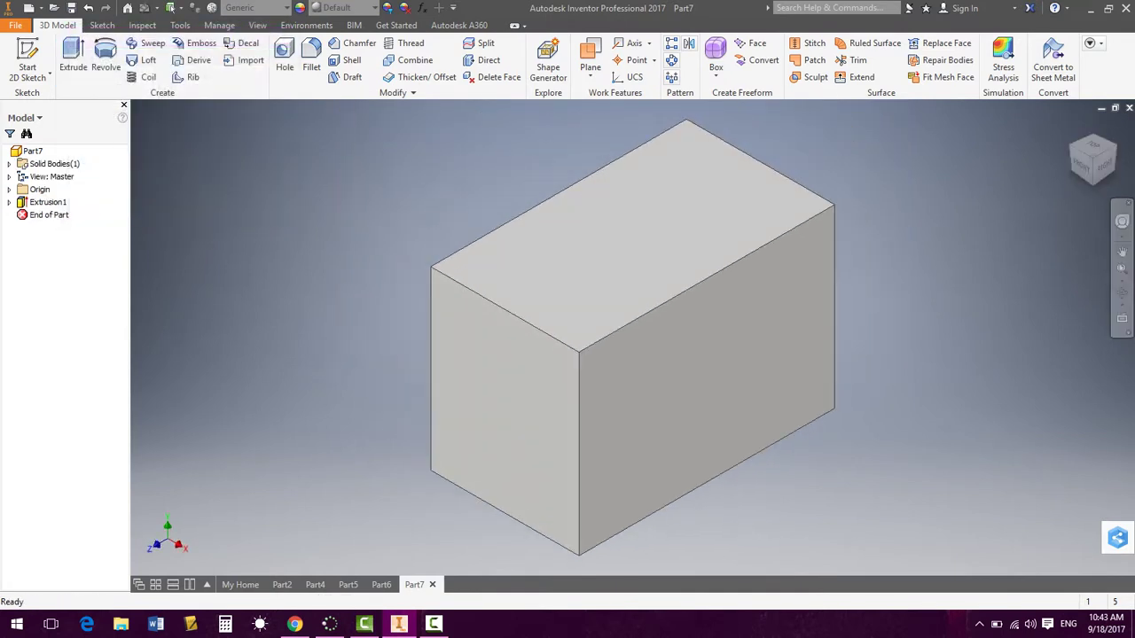
- Place sketch text 'Bennett' in a text box on the block's right side face
click(102, 25)
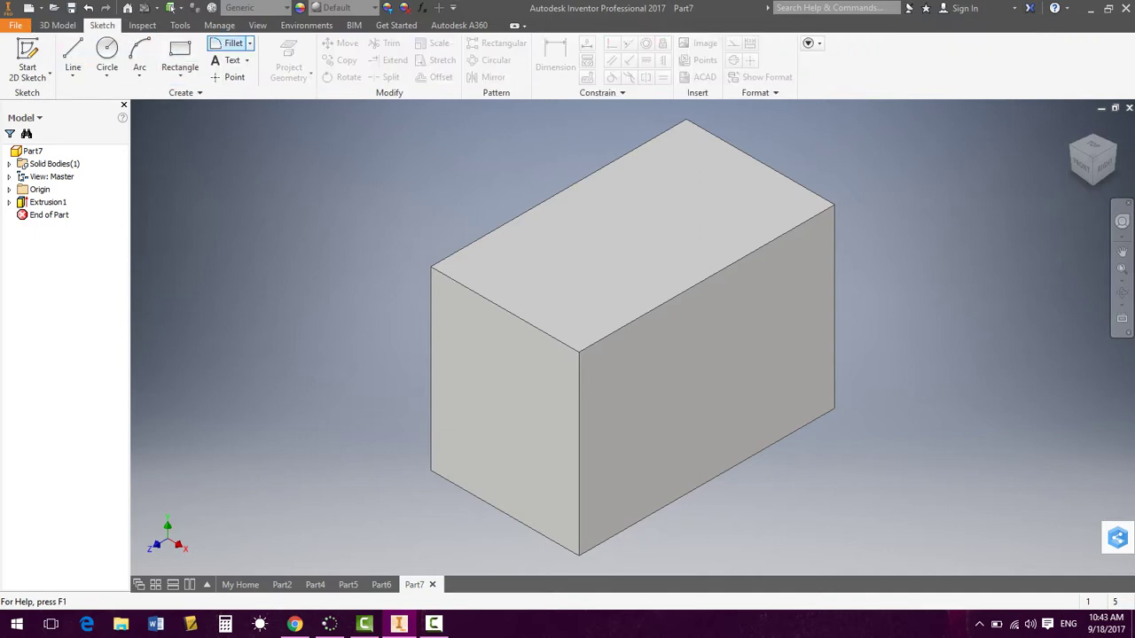
click(233, 60)
click(710, 381)
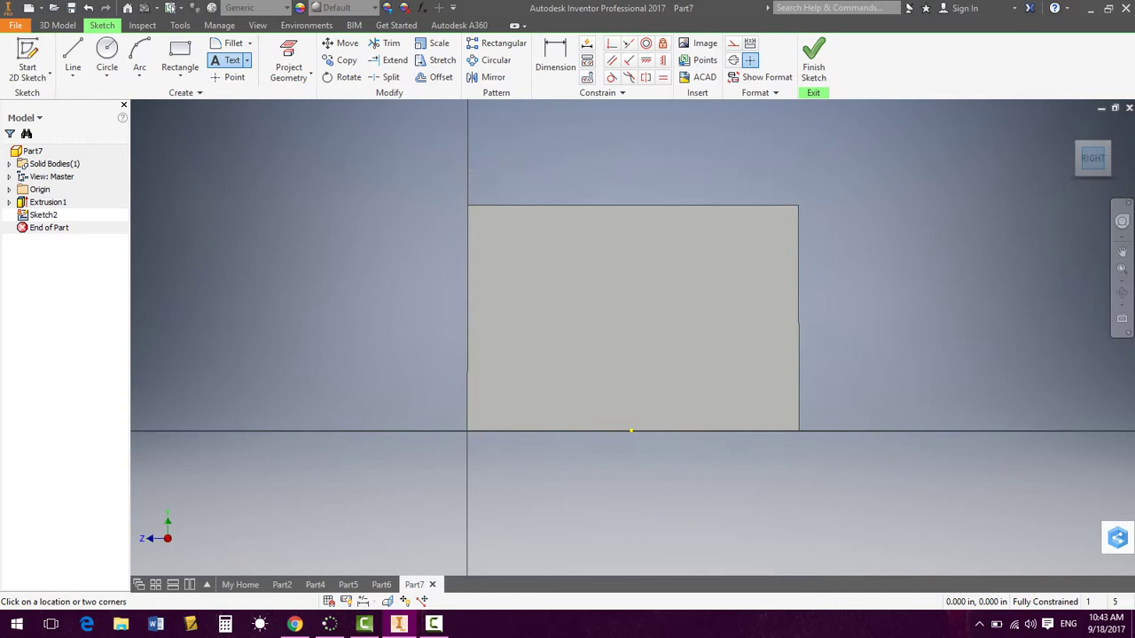
drag(484, 249, 771, 434)
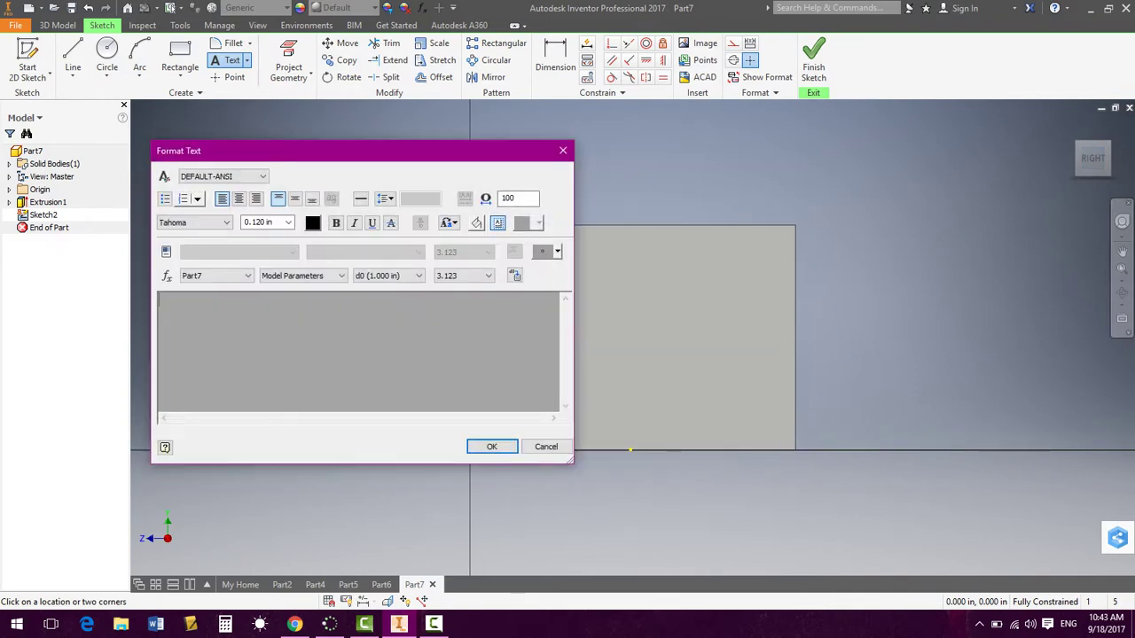
text(Ben)
text(nett)
- Set the Bennett text size to 0.200 in, confirm it, and finish Sketch2
click(266, 223)
text(0.2)
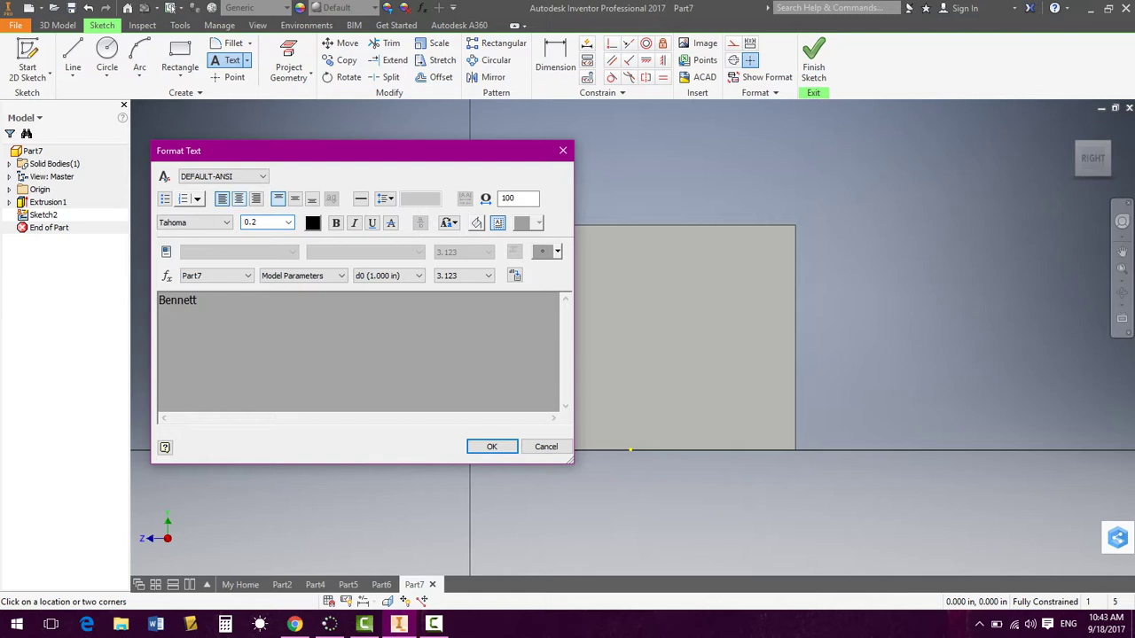
double_click(177, 300)
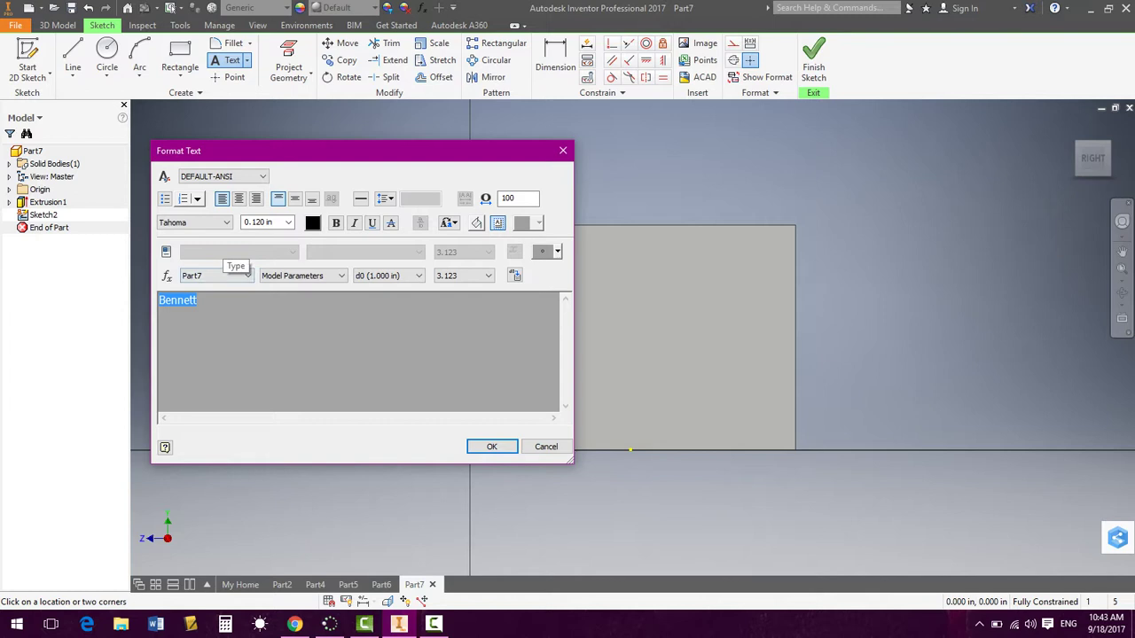
click(266, 223)
text(0.2)
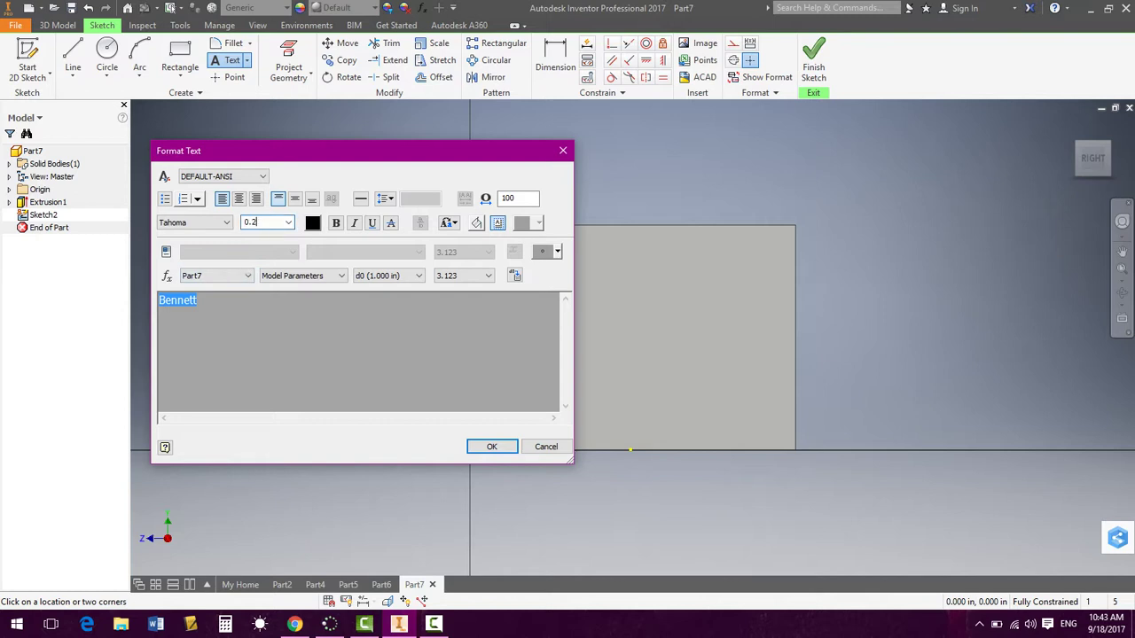
key(Return)
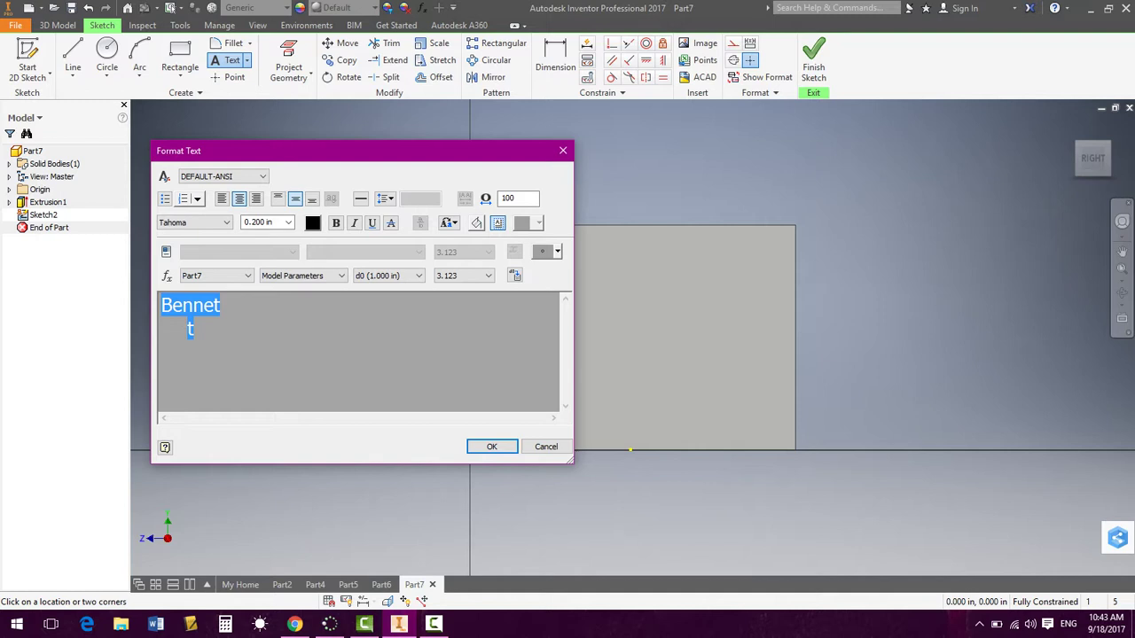
key(Right)
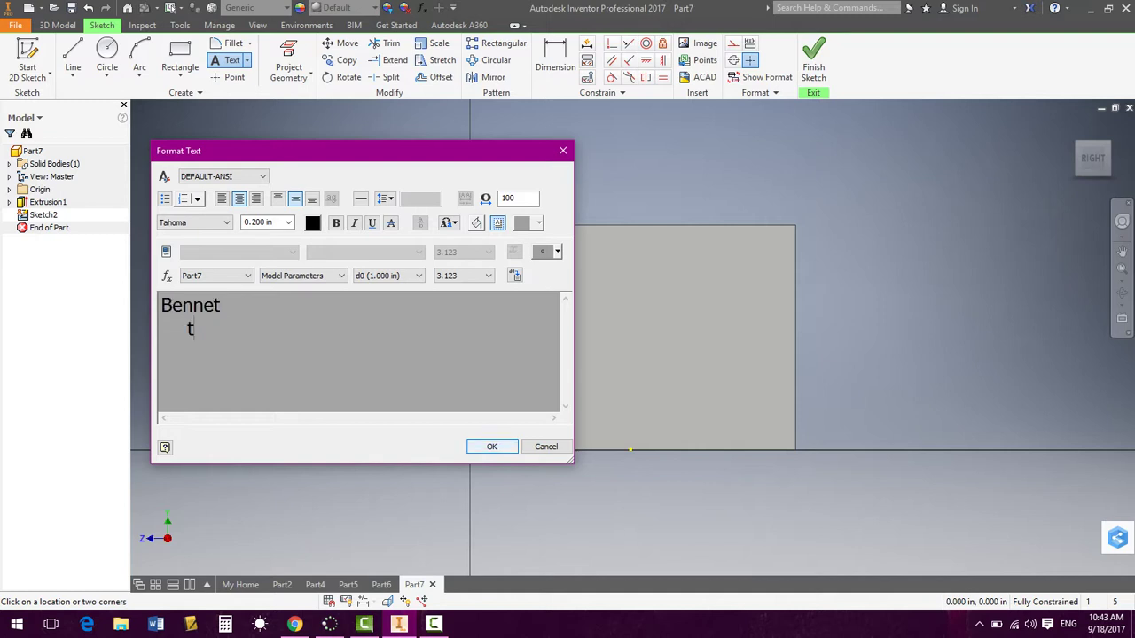
click(491, 446)
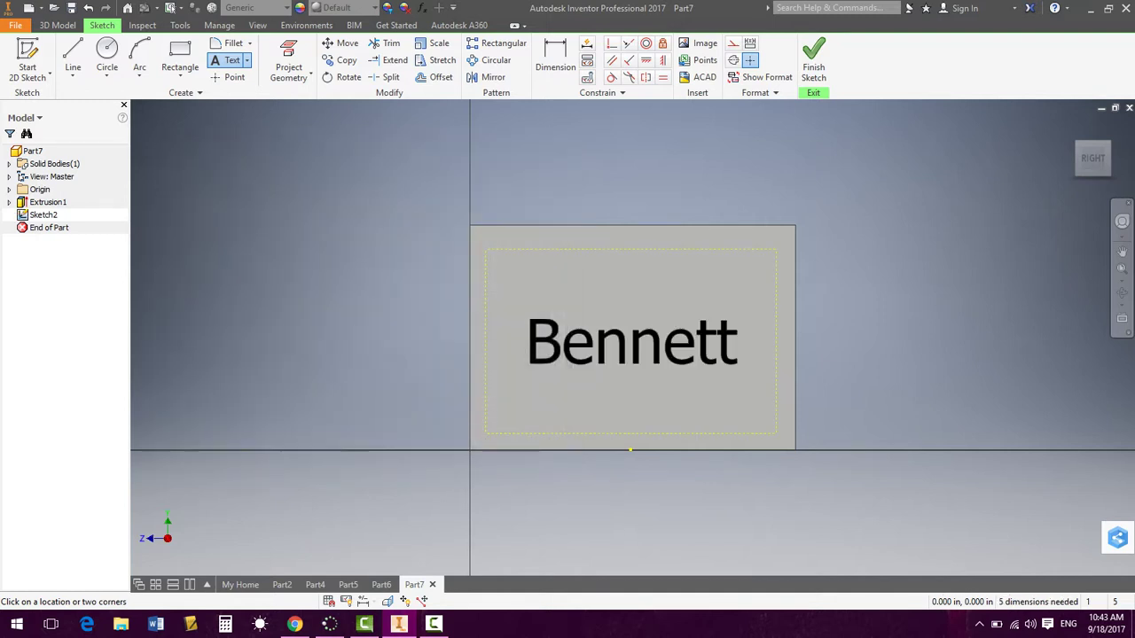
click(813, 58)
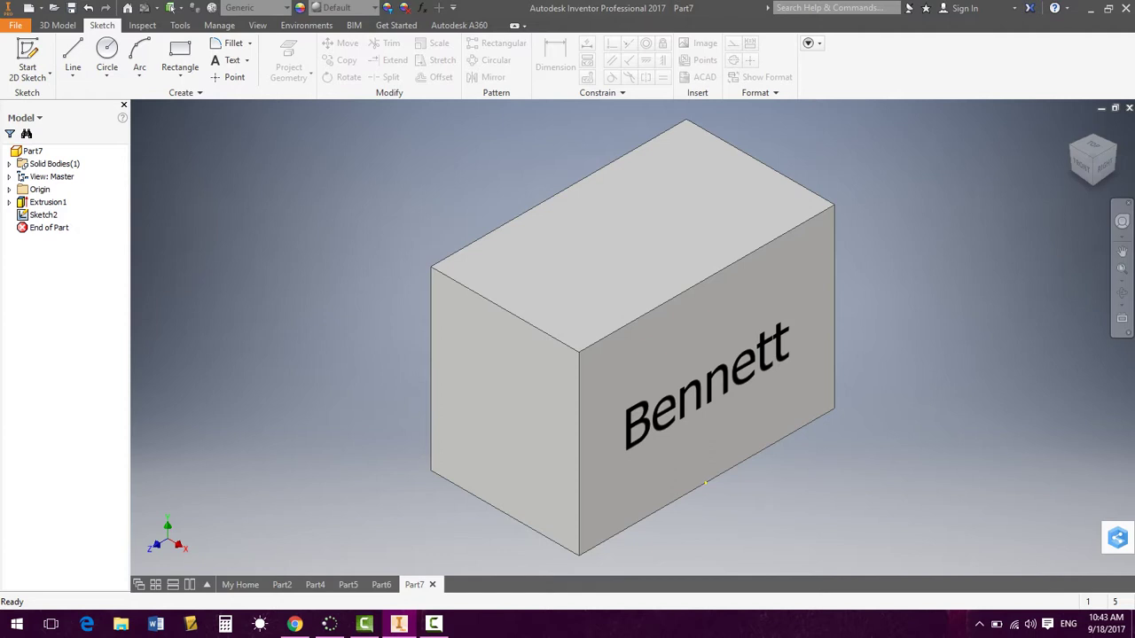
- Emboss the Bennett text as raised lettering at 0.1 in depth (Emboss1)
click(57, 25)
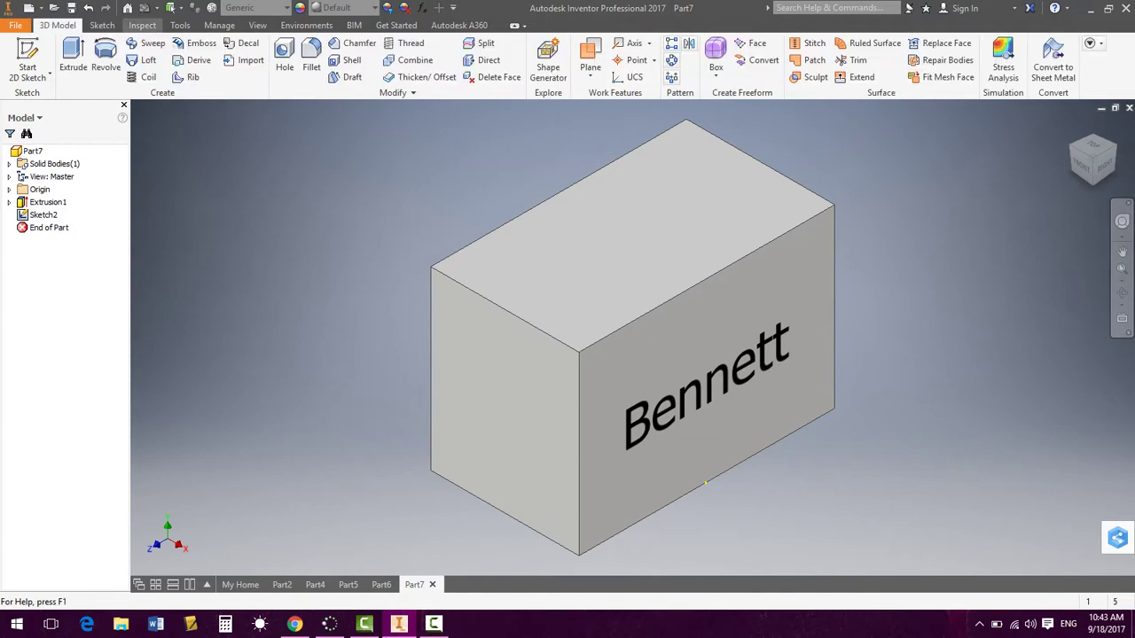
click(195, 43)
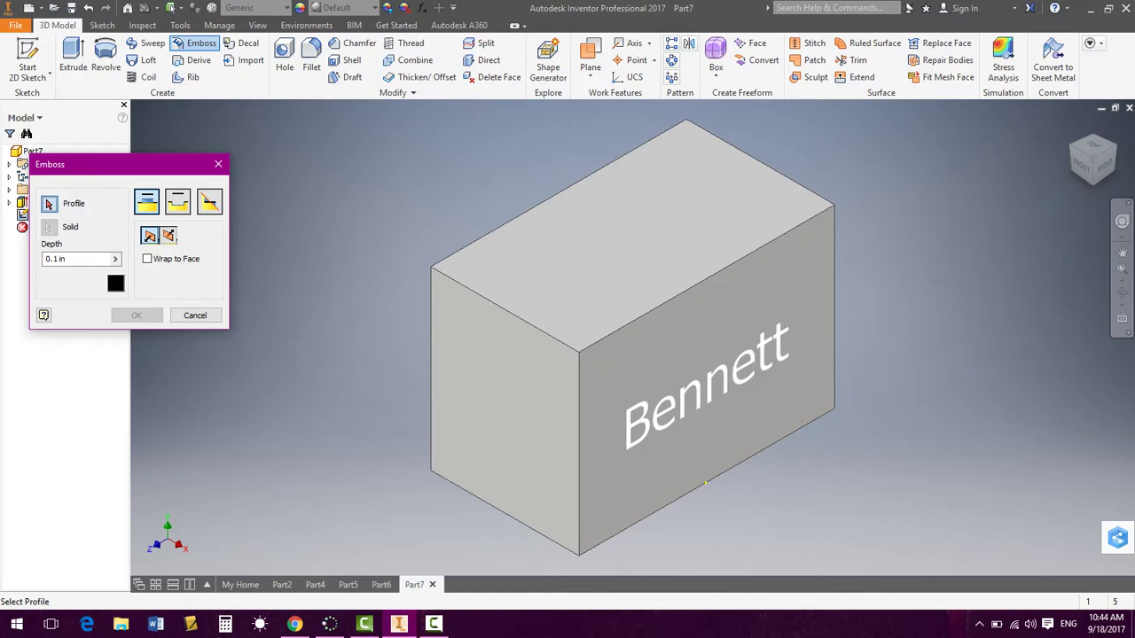
click(749, 368)
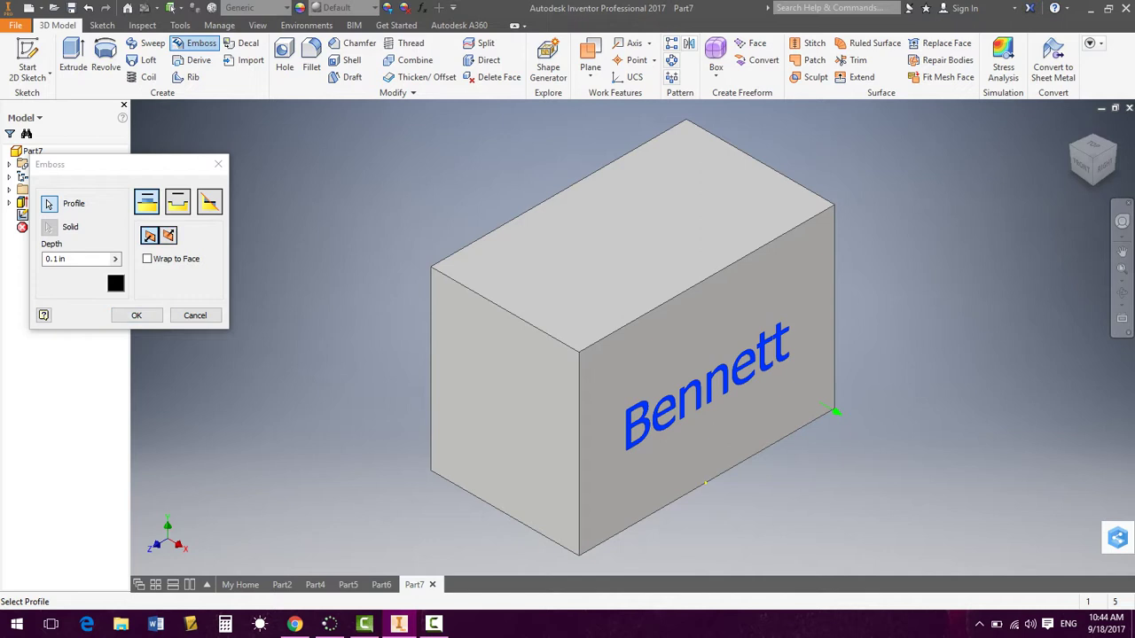
click(136, 316)
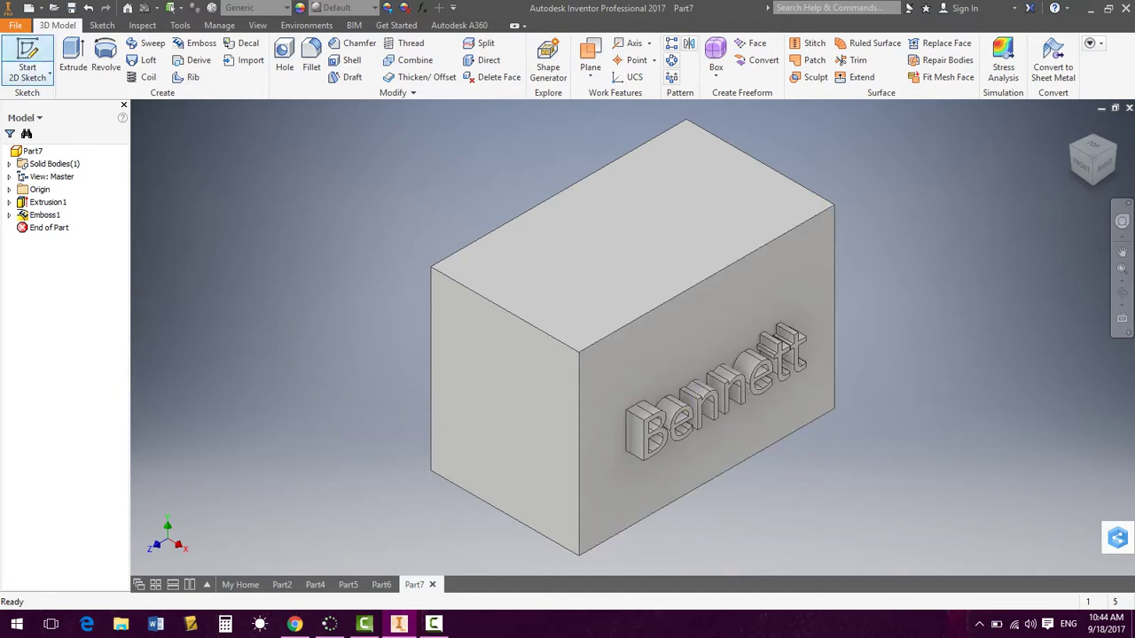
- Undo the raised emboss and engrave Bennett 0.1 in deep from the face instead
click(88, 8)
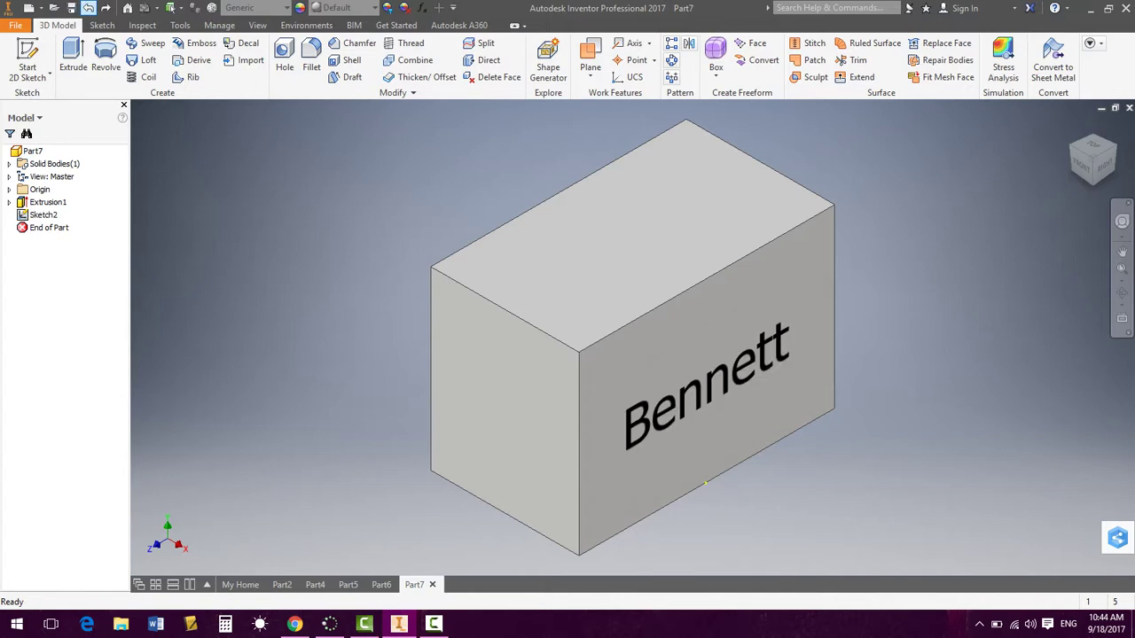
click(197, 43)
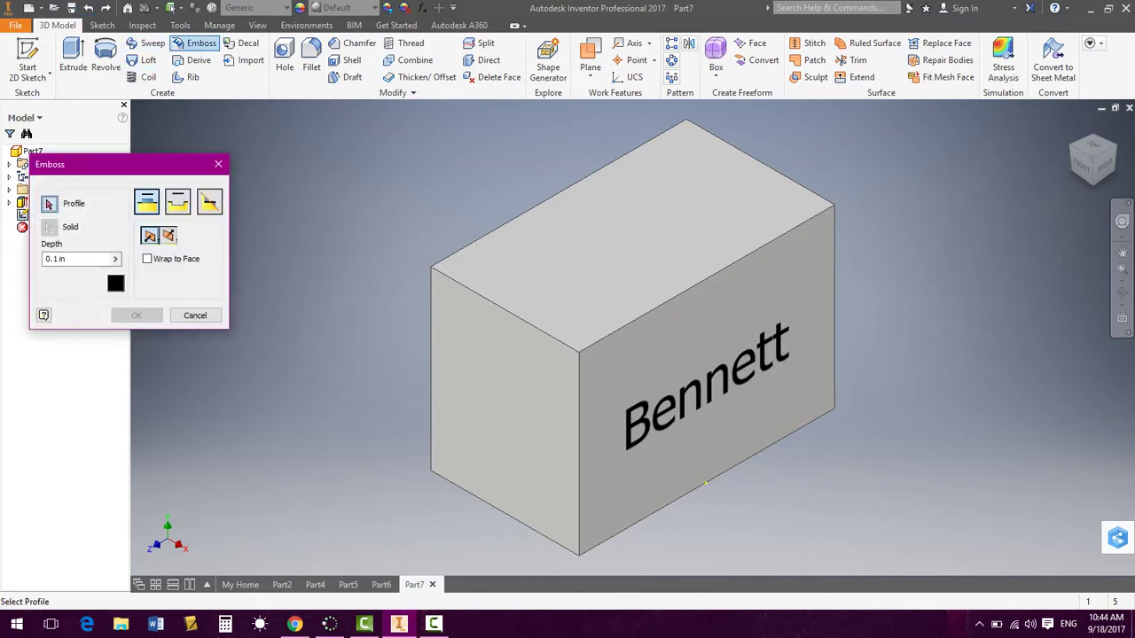
click(710, 385)
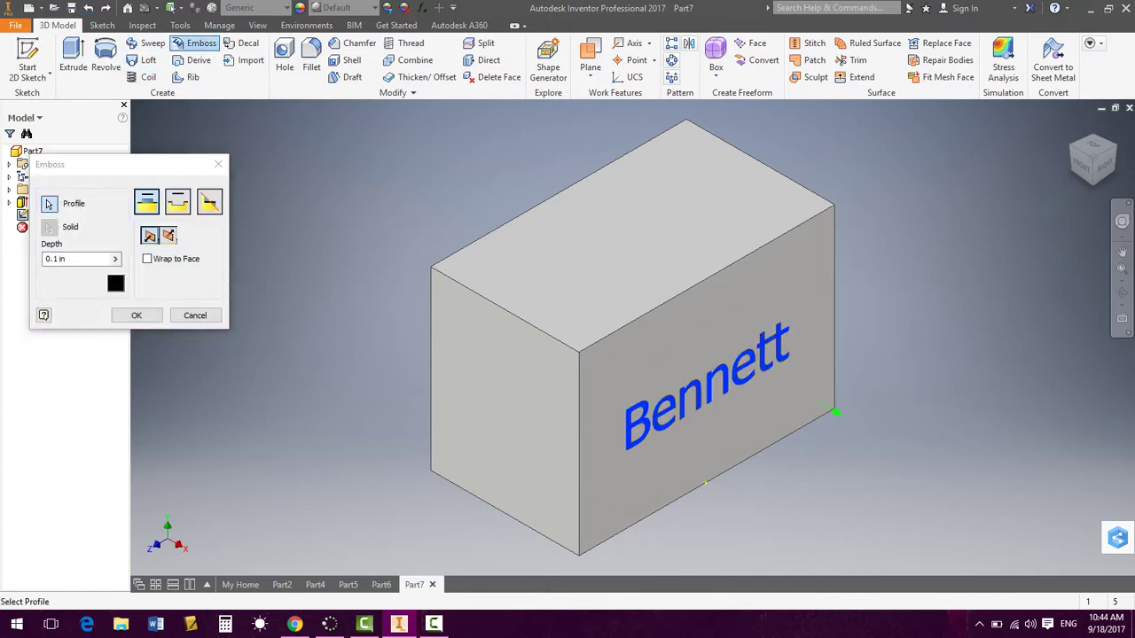
click(177, 202)
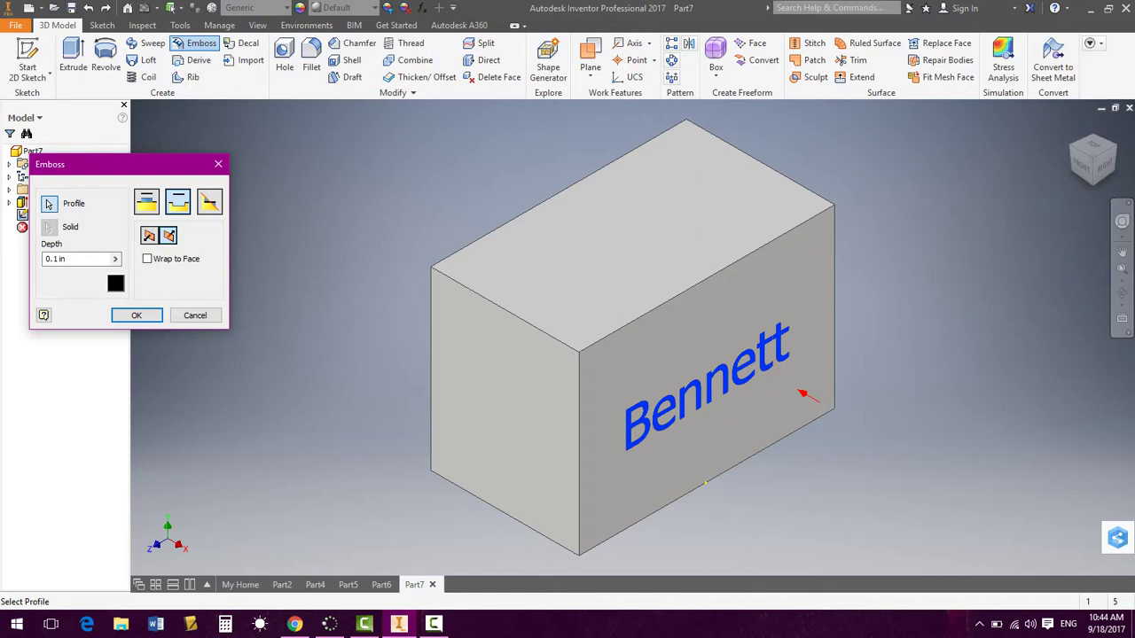
click(137, 315)
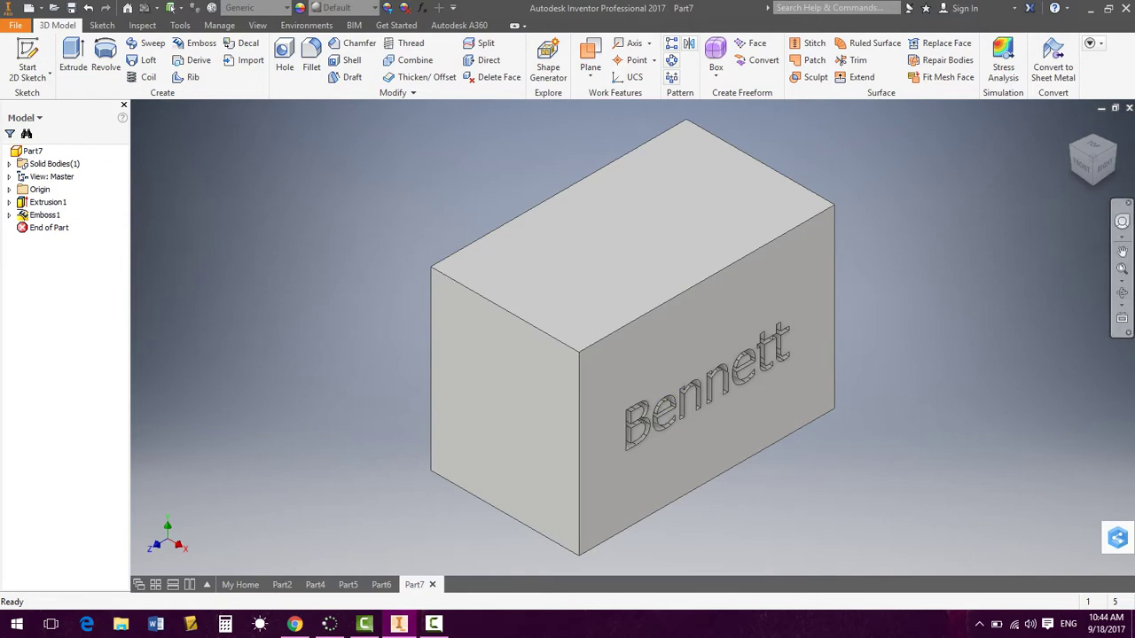
scroll(709, 397, up, 3)
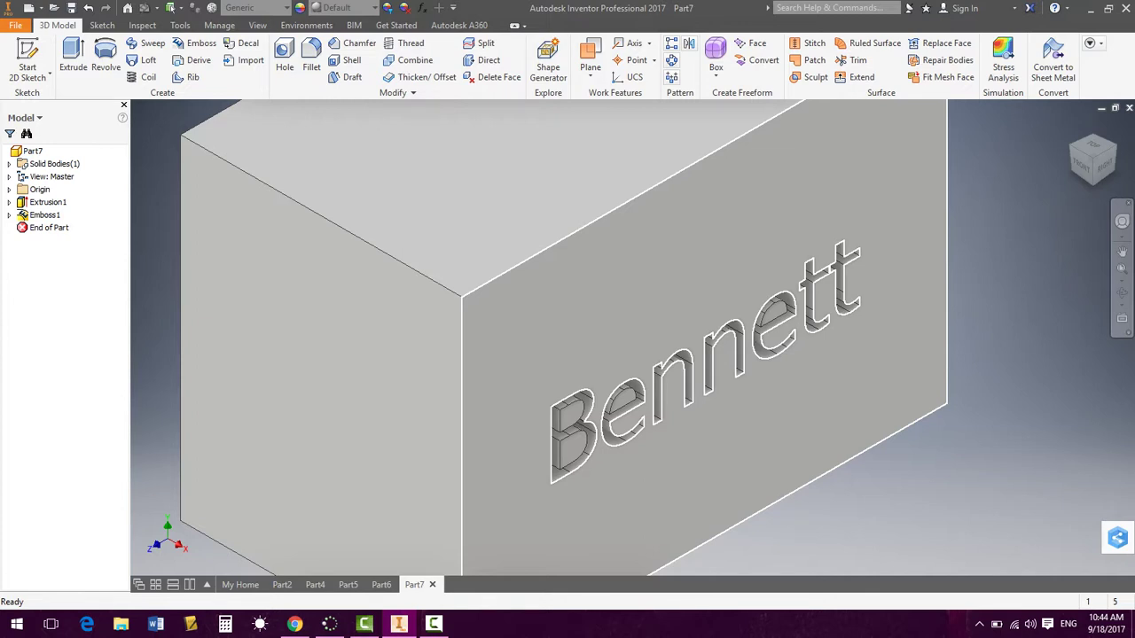
scroll(440, 163, down, 4)
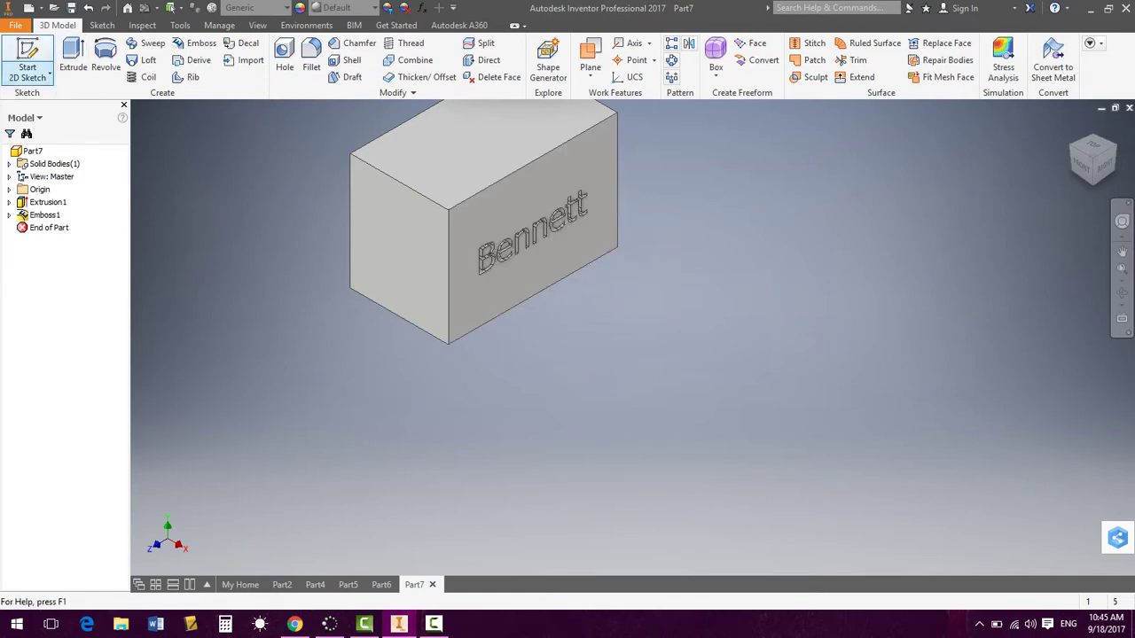
- Start a sketch on the block's top face and draw polygon lines down the left side
click(28, 73)
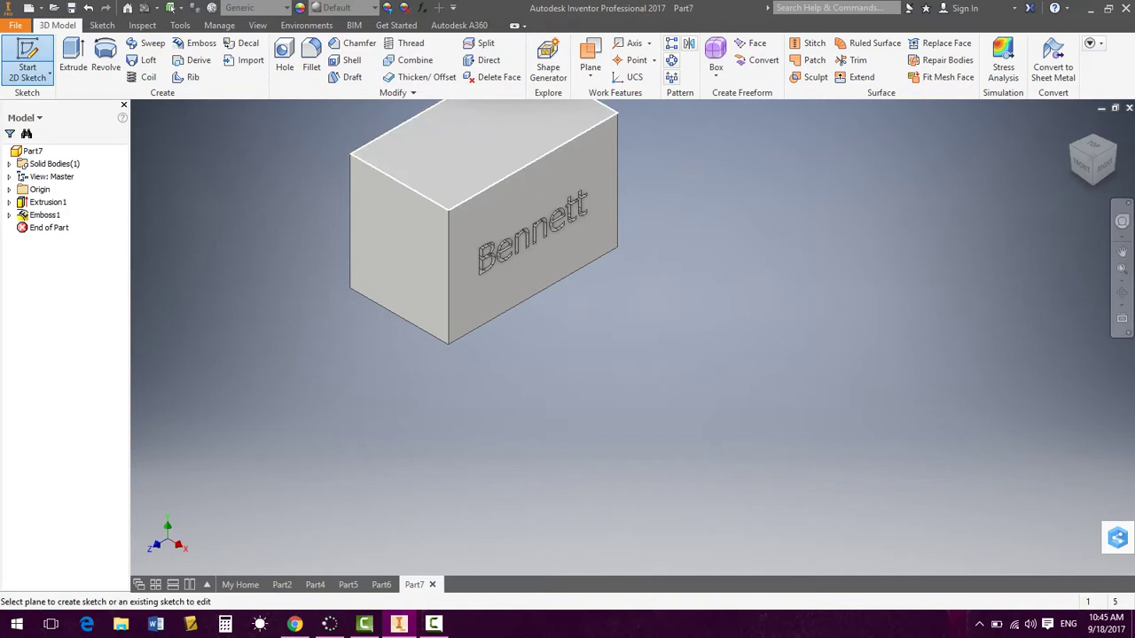
click(484, 146)
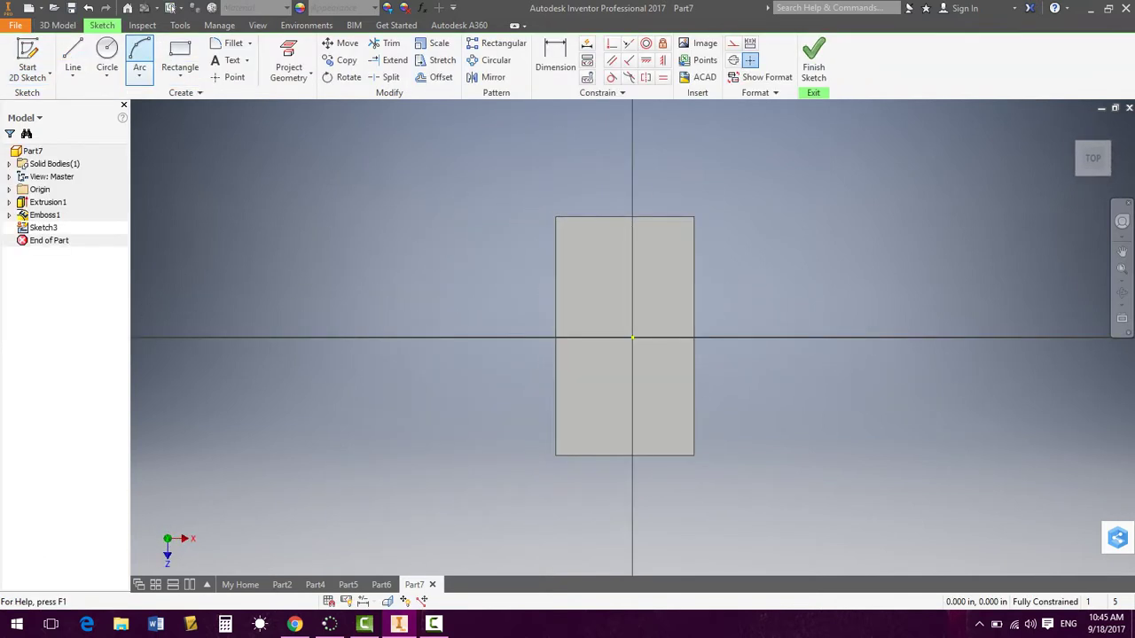
click(620, 258)
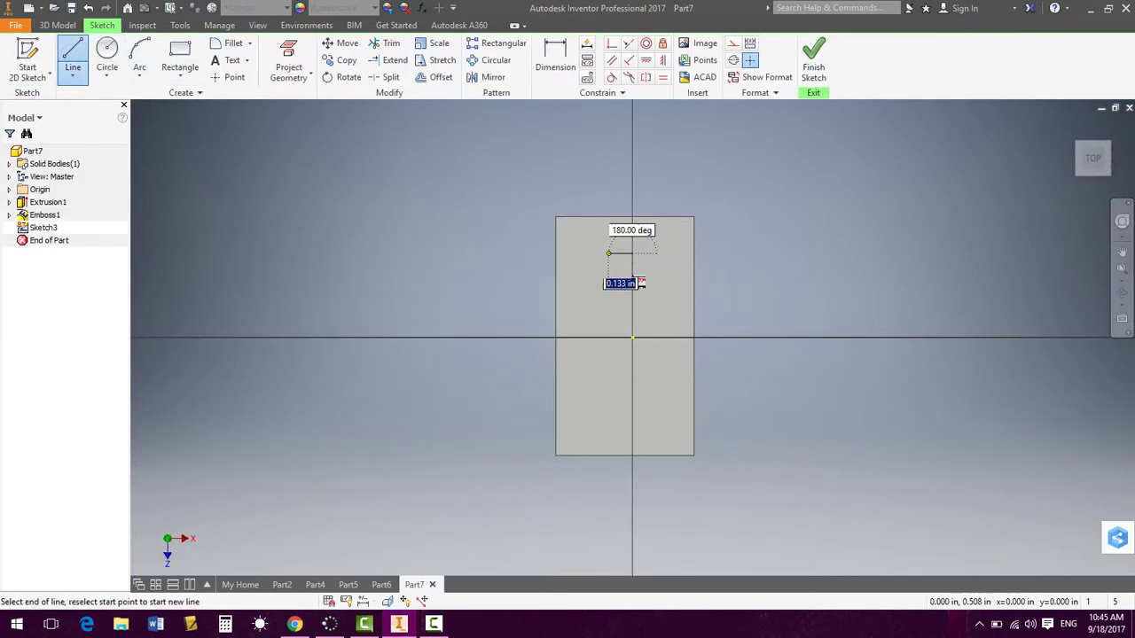
click(595, 287)
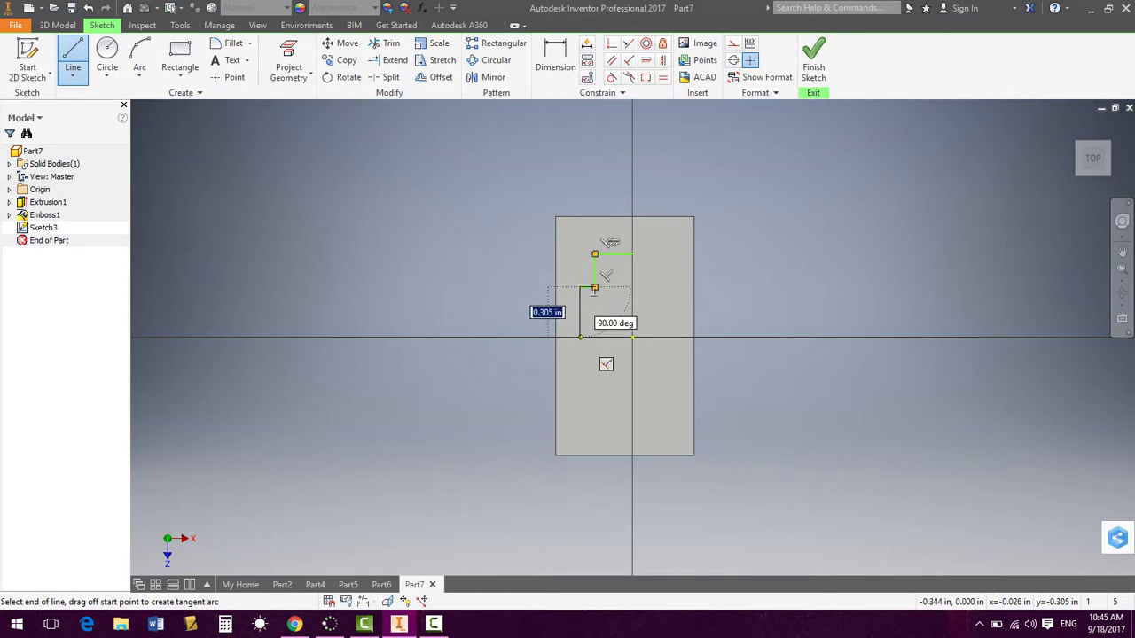
click(580, 336)
click(614, 365)
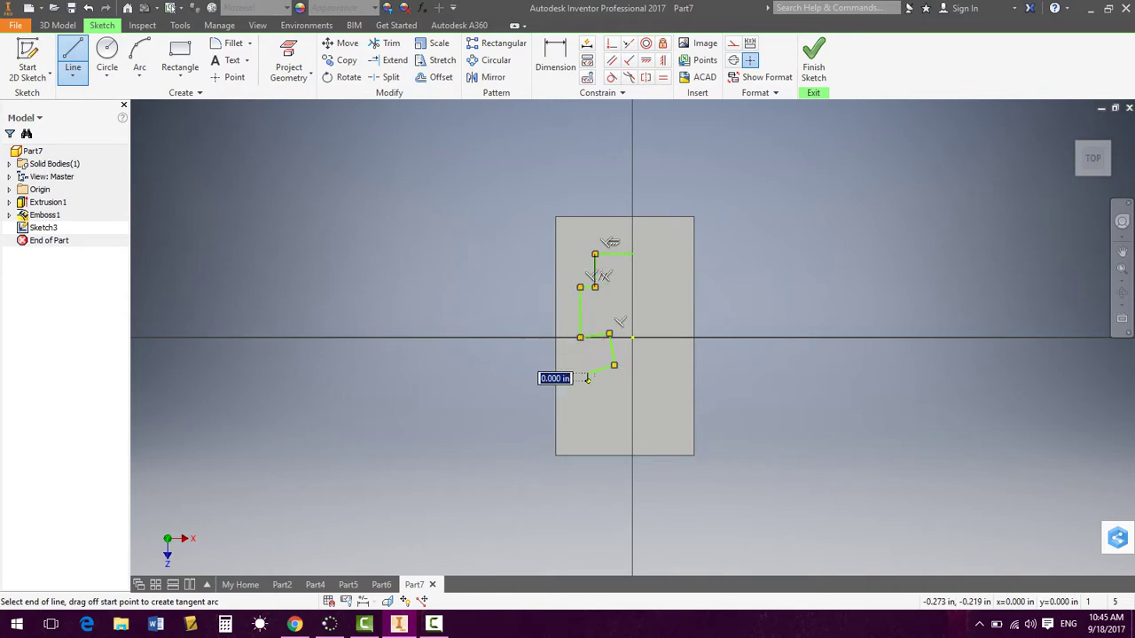
click(587, 421)
- Continue the outline up the right side, close it at the start, and finish Sketch3
click(649, 421)
click(674, 397)
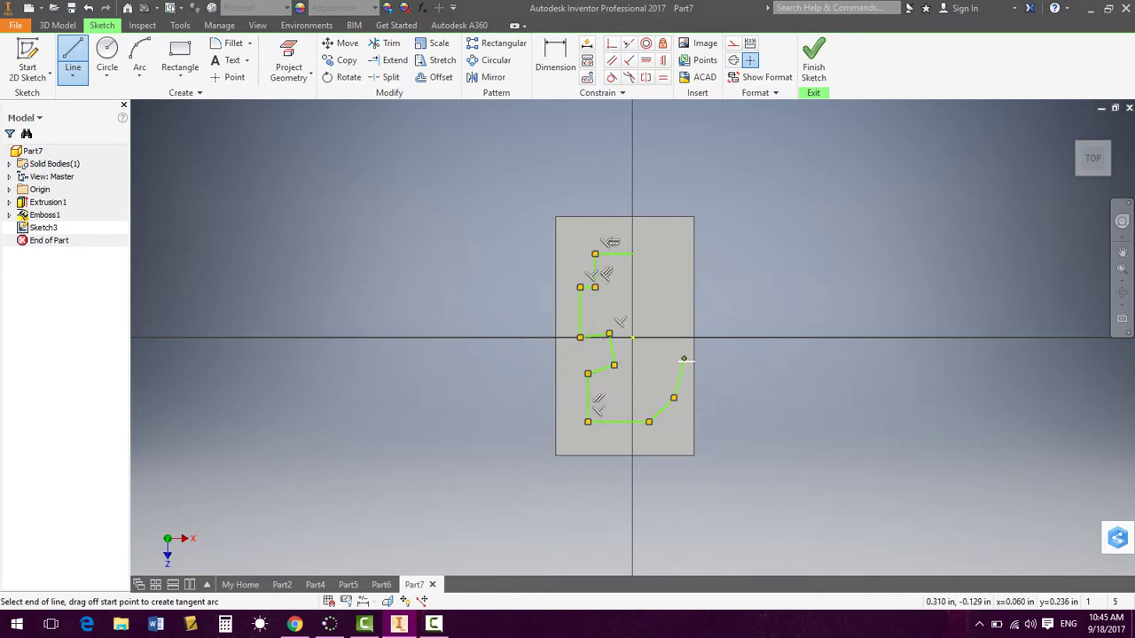
click(684, 358)
click(654, 343)
click(647, 294)
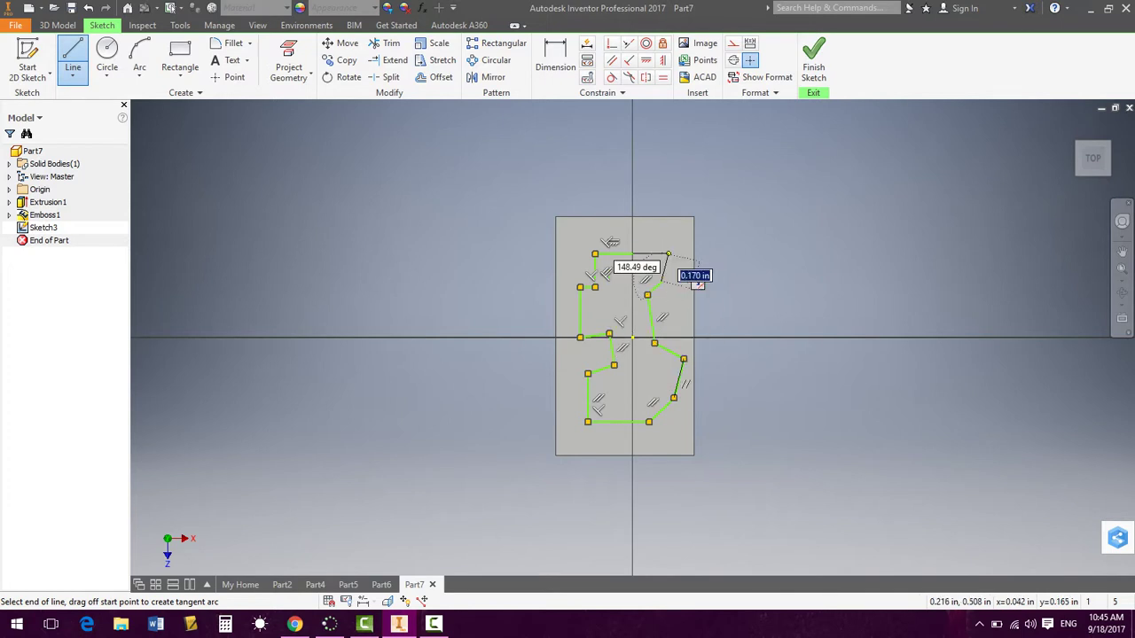
click(669, 254)
click(631, 254)
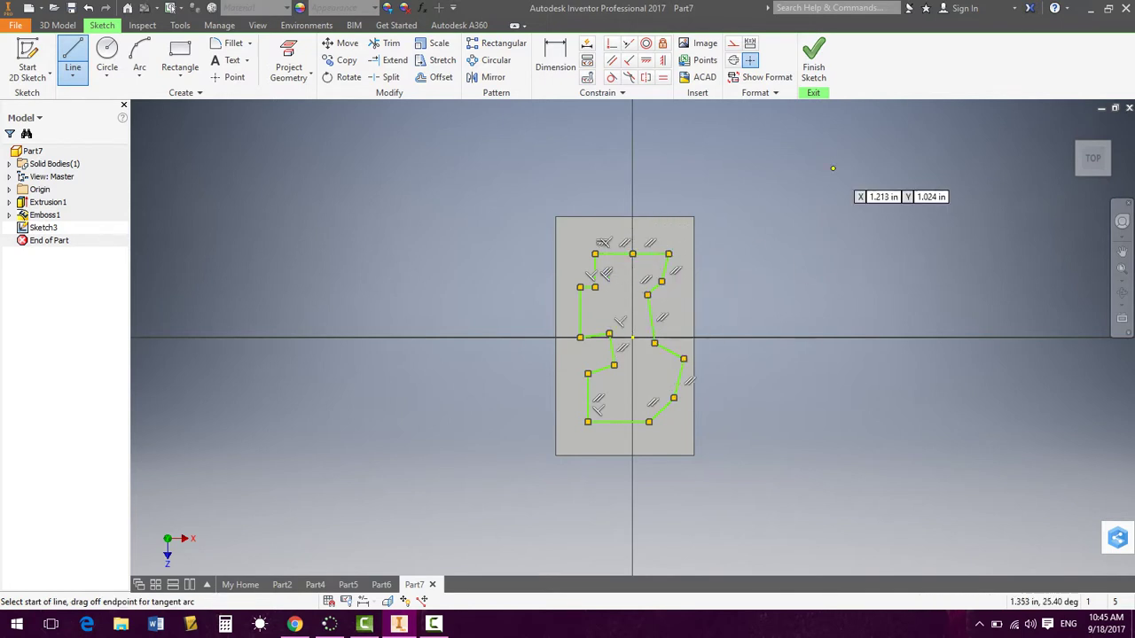
click(814, 71)
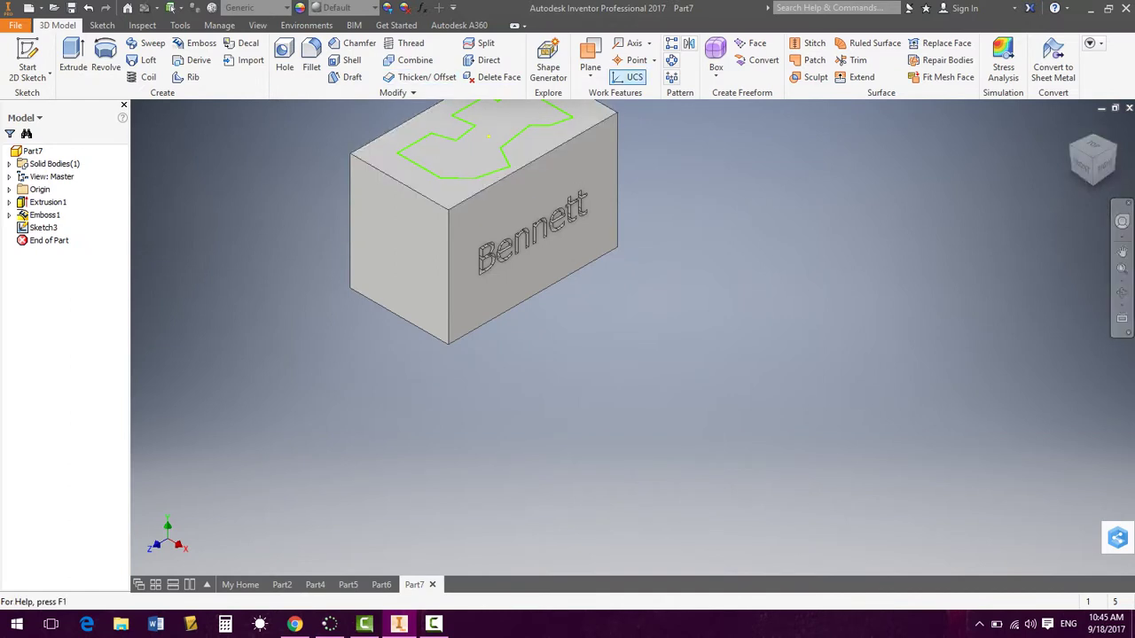
- Engrave the polygon profile 0.1 in downward into the top face as pocket Emboss2
click(1072, 126)
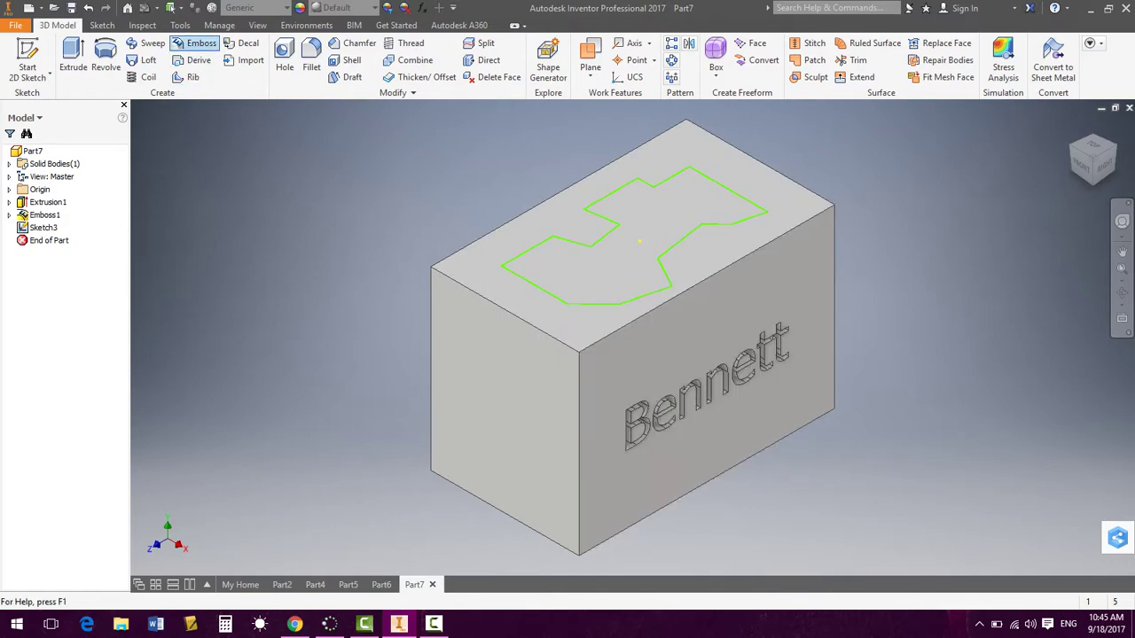
click(196, 43)
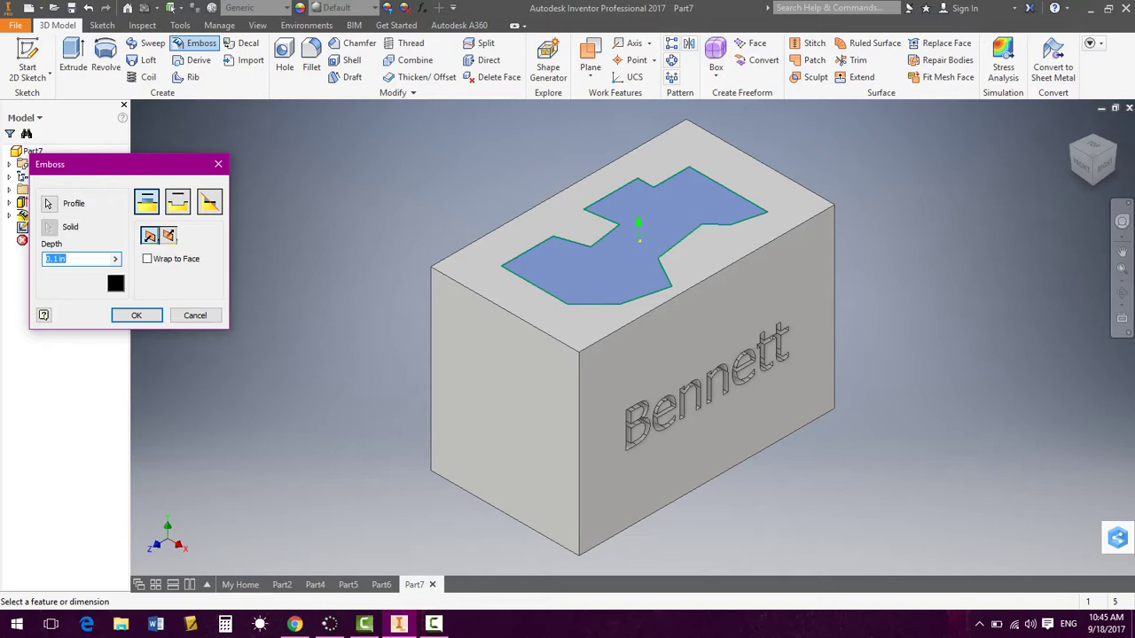
click(178, 202)
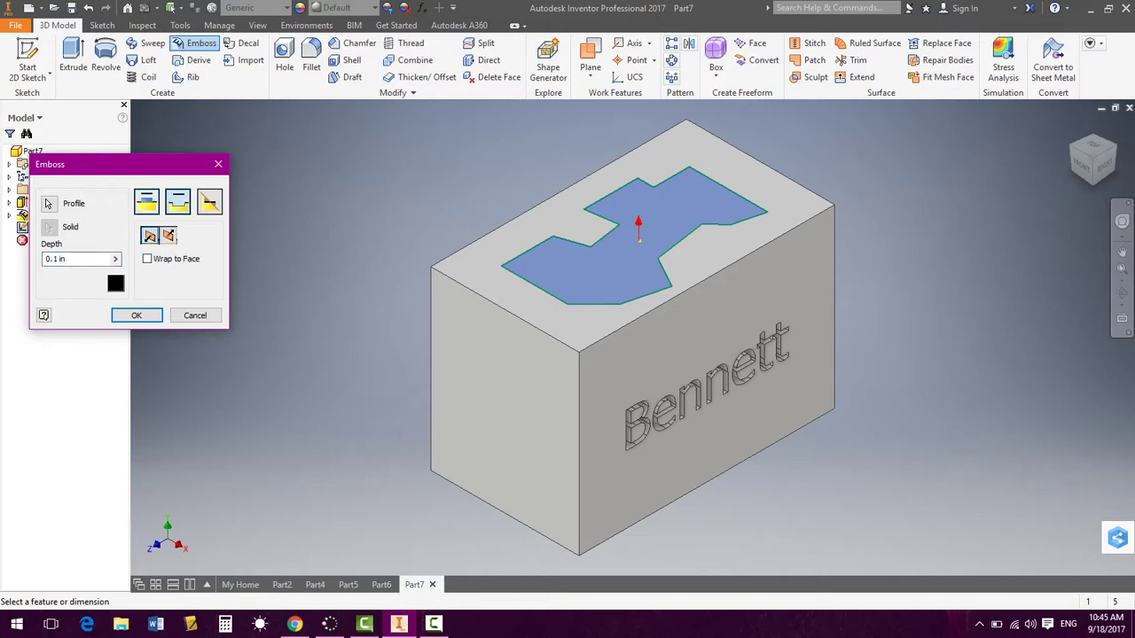
click(169, 235)
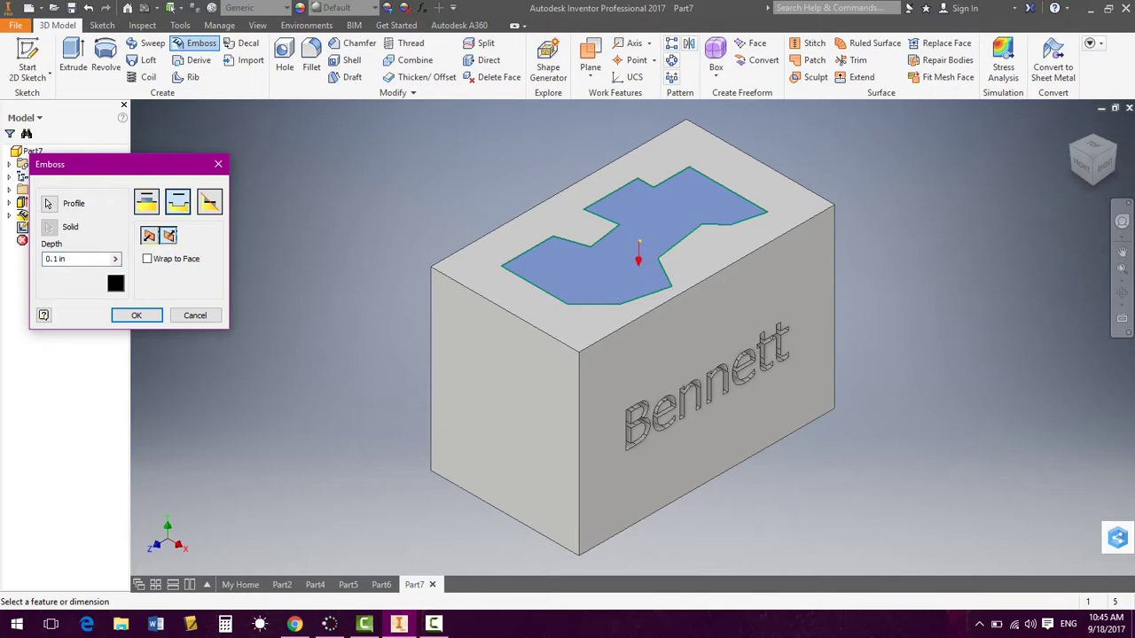
click(136, 315)
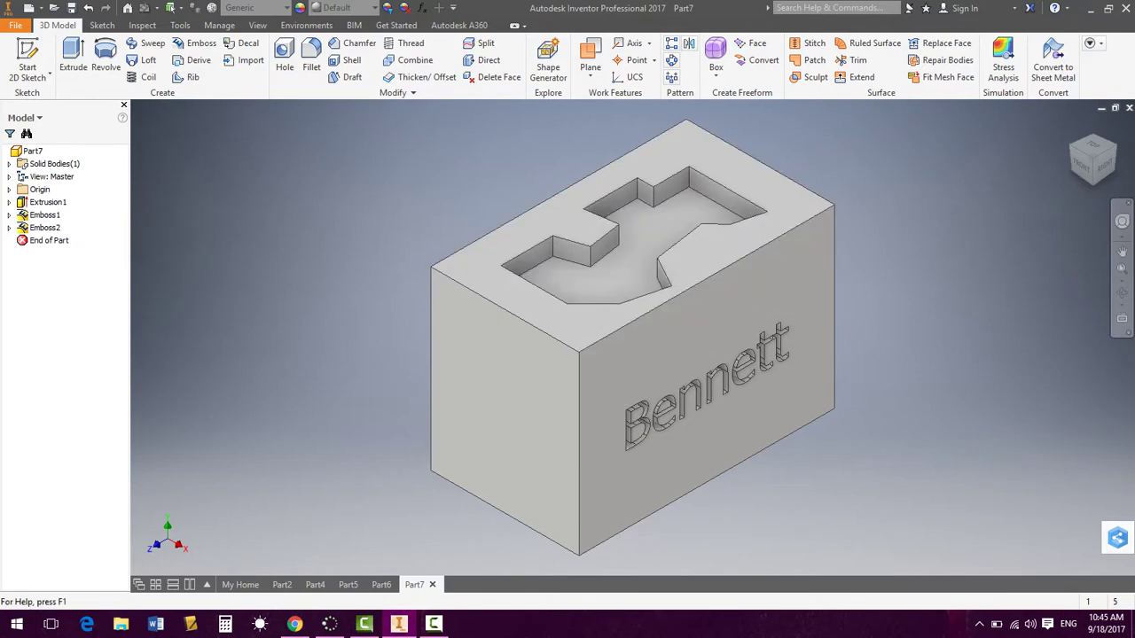